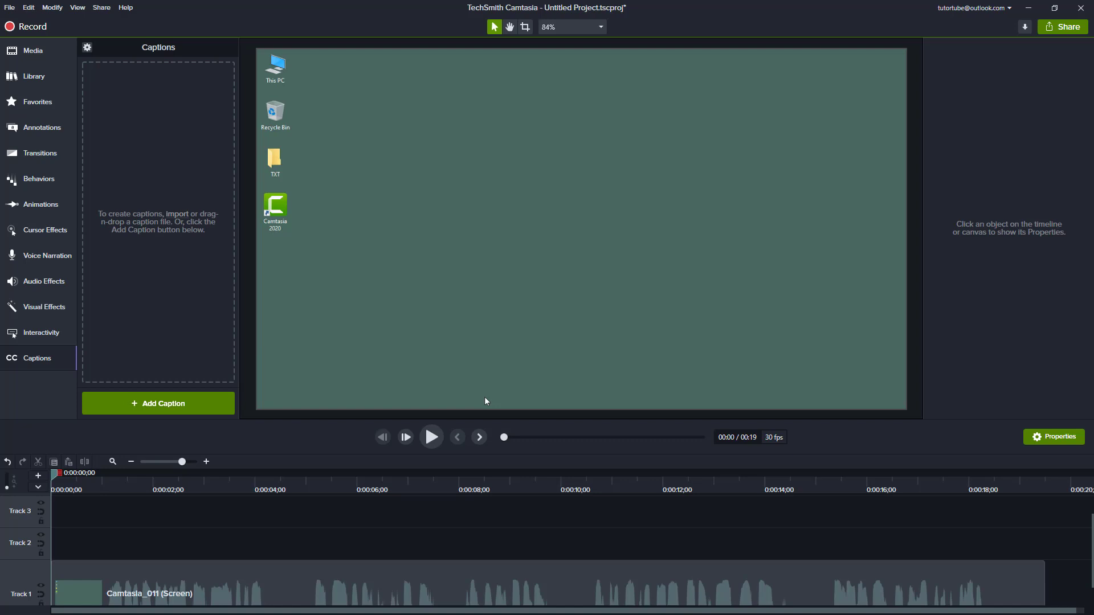
# Select the Track 1 screen recording clip and start Speech-to-Text from the Captions options
pyautogui.click(31, 366)
pyautogui.click(31, 366)
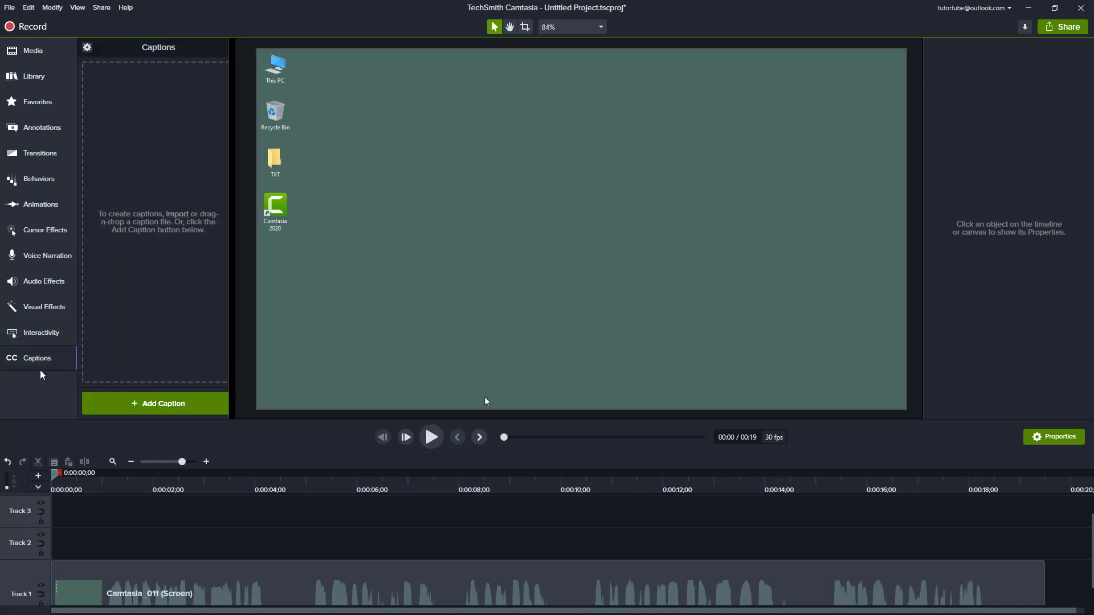
pyautogui.click(200, 577)
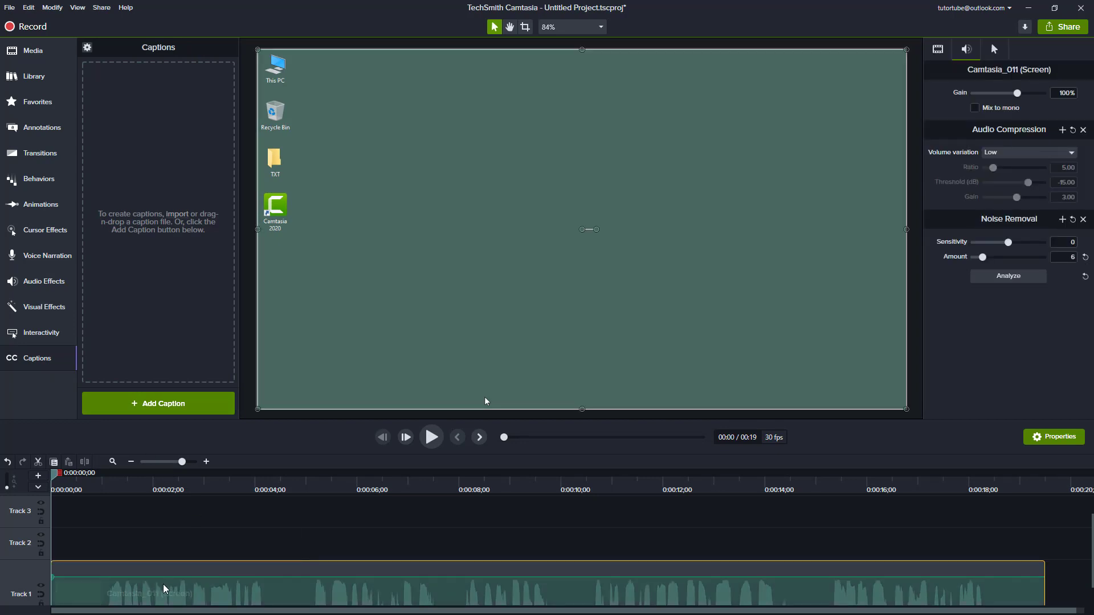
pyautogui.click(88, 50)
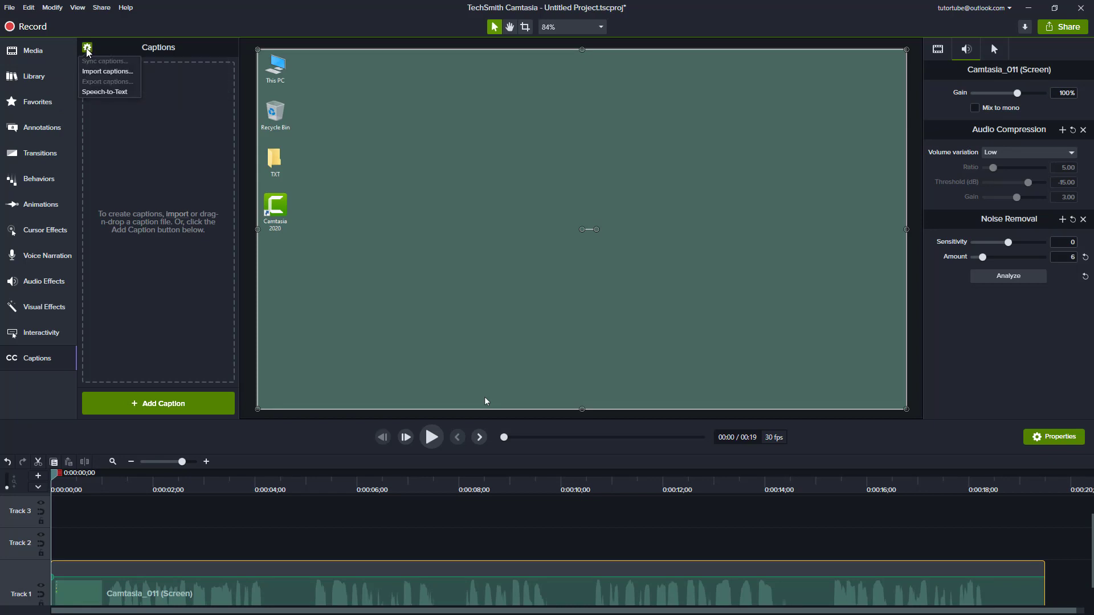
pyautogui.click(104, 93)
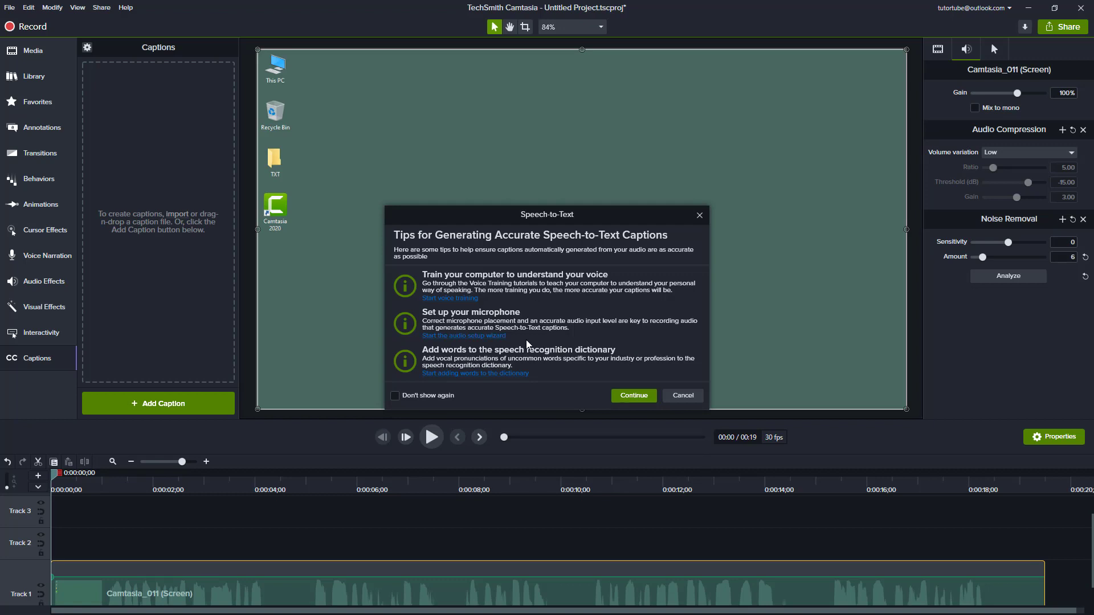
# Skip the tips and transcribe the Entire Timeline into captions on Track 3
pyautogui.click(639, 398)
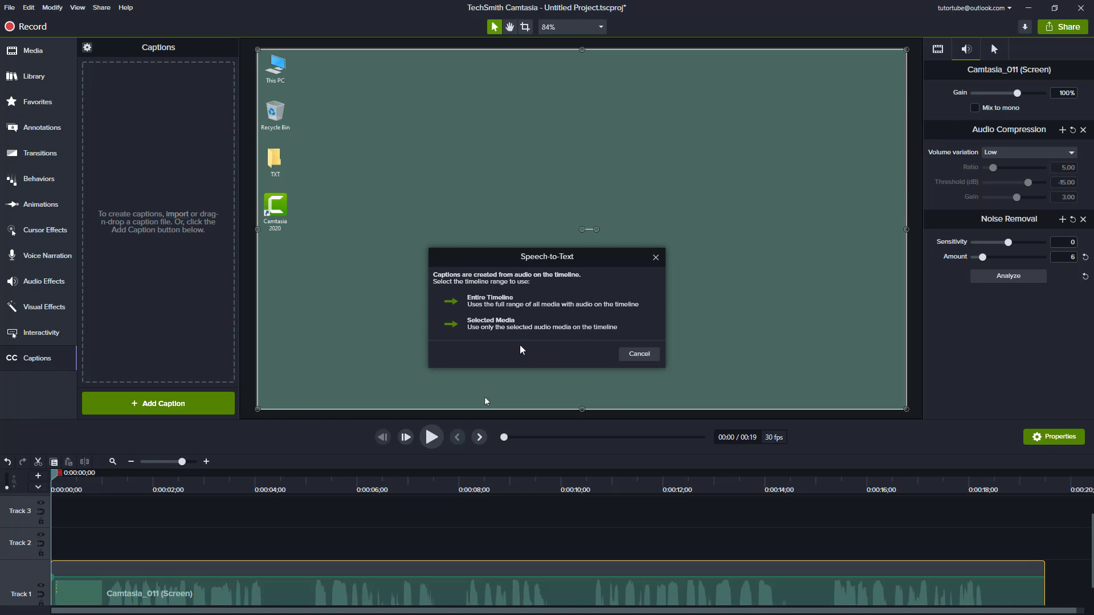
pyautogui.click(495, 308)
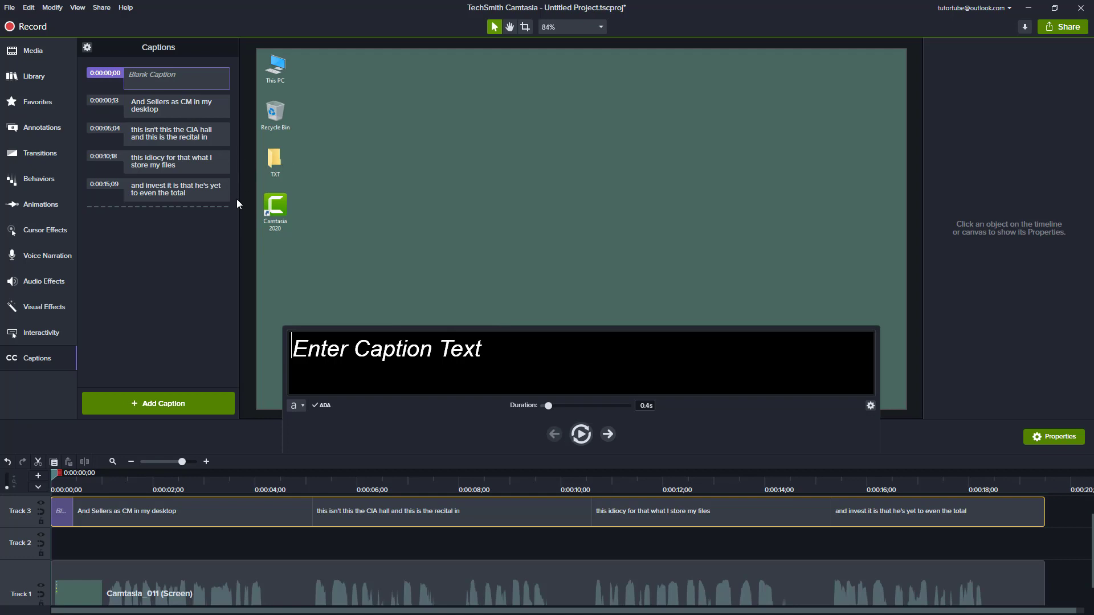
# Play from the start and pause at 0:04 on the caption 'And Sellers as CM in my desktop'
pyautogui.click(173, 108)
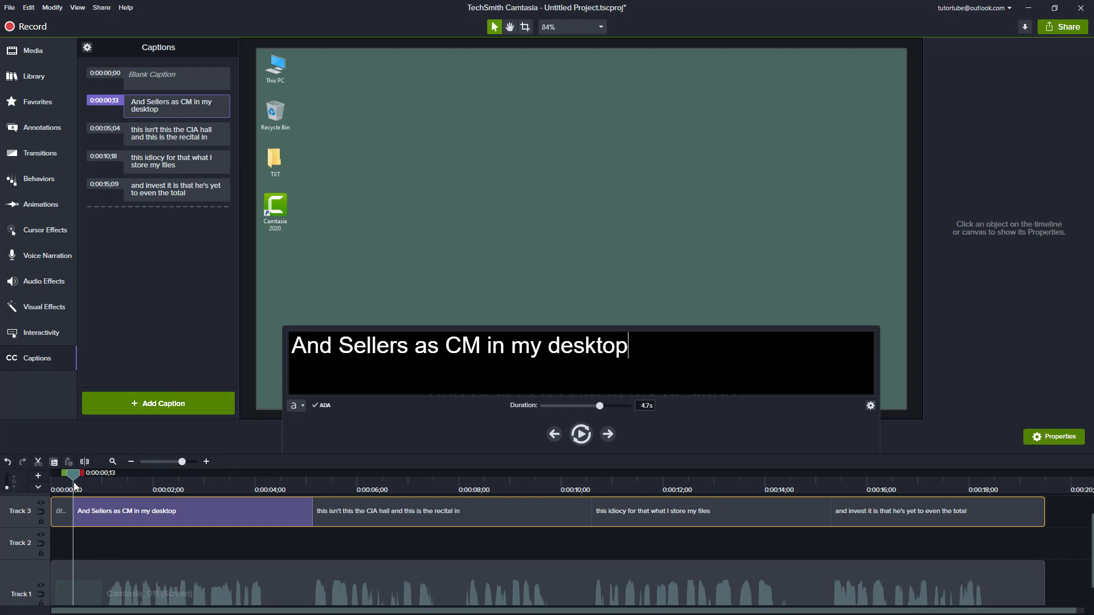
pyautogui.moveTo(73, 482); pyautogui.dragTo(23, 475)
pyautogui.click(501, 538)
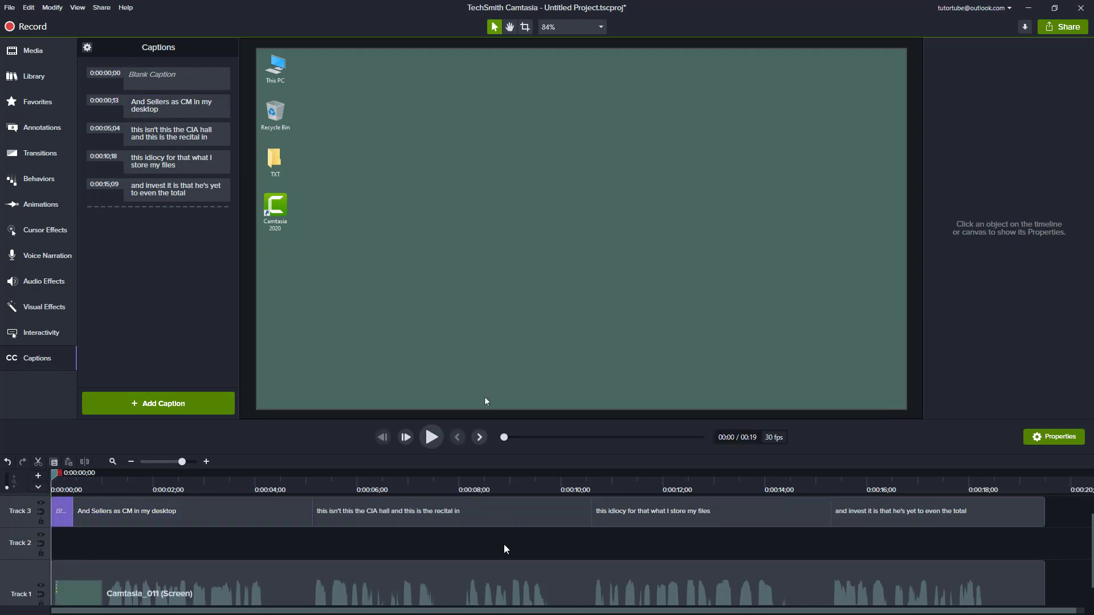
pyautogui.click(432, 437)
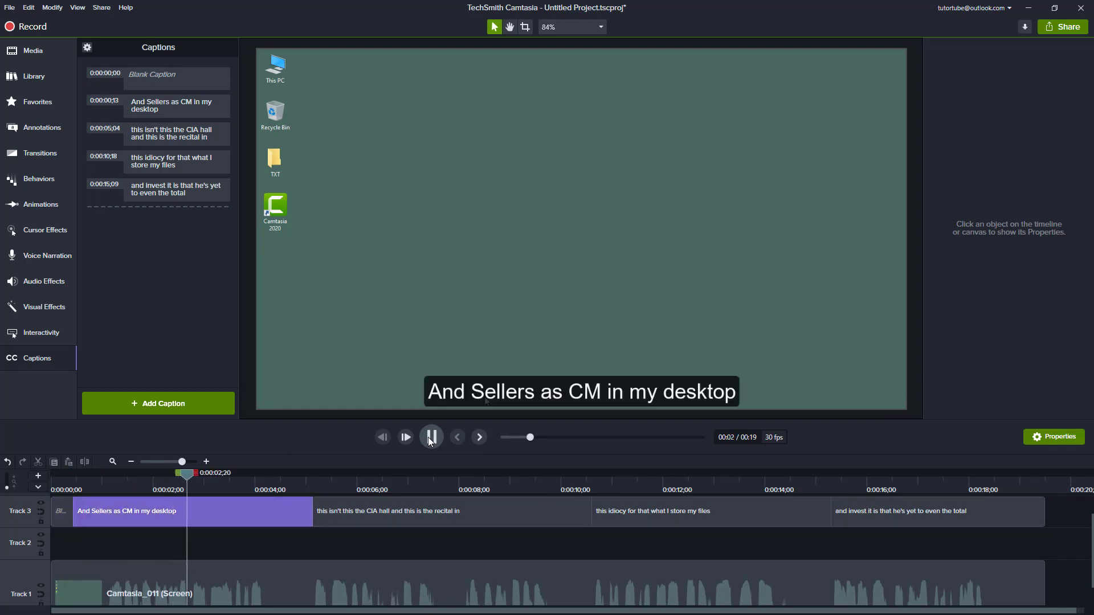
pyautogui.click(431, 437)
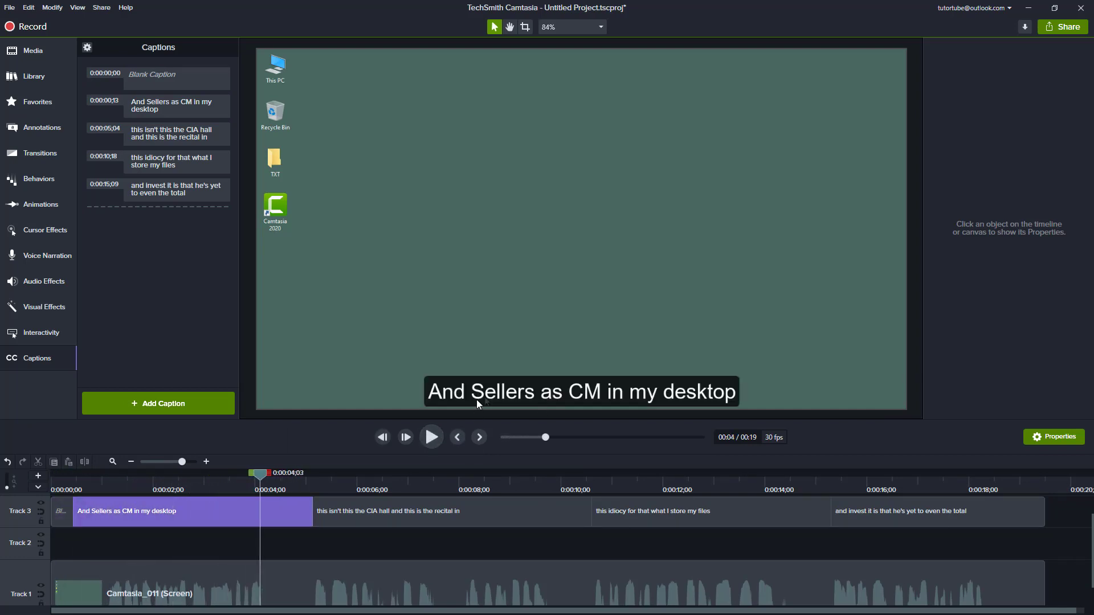
pyautogui.click(506, 395)
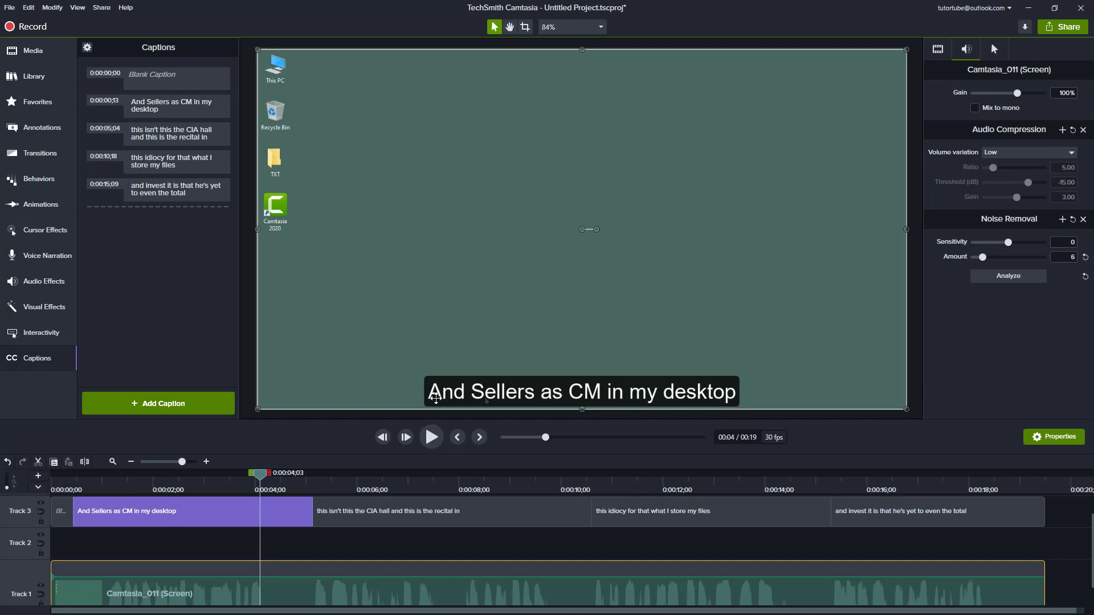
# Change 'And Sellers as CM' in the first caption to 'So, over here you can see that I am'
pyautogui.doubleClick(213, 516)
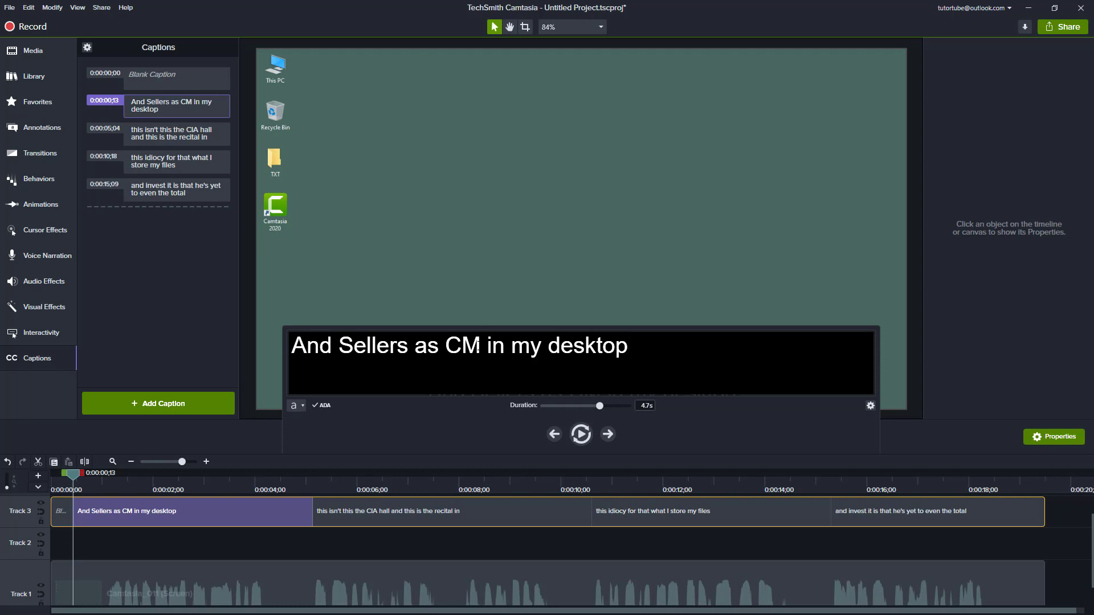
pyautogui.moveTo(487, 346); pyautogui.dragTo(205, 354)
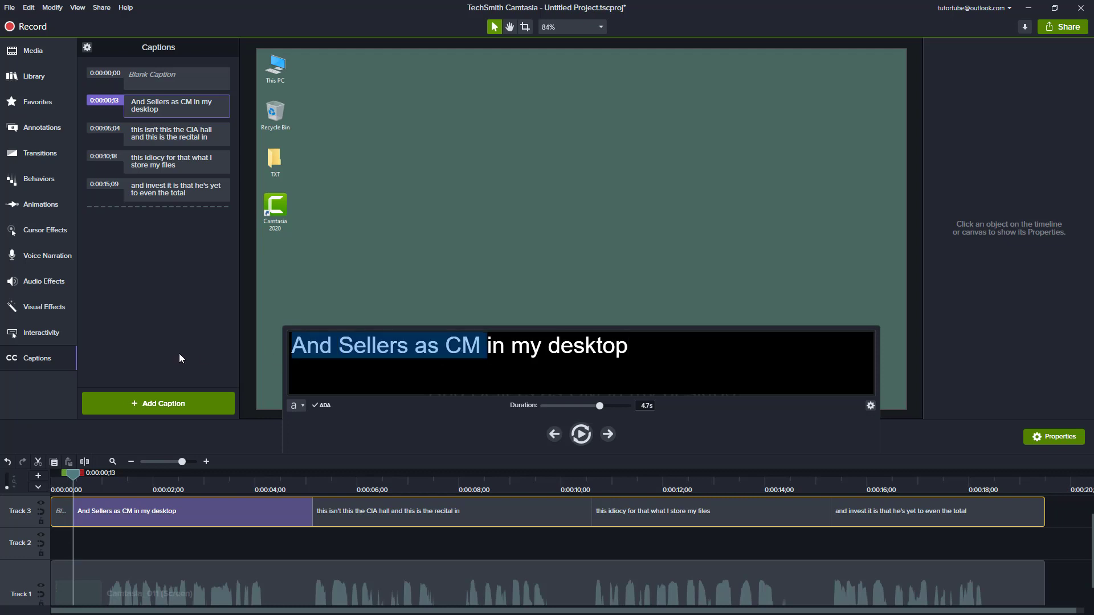
pyautogui.write('So, ')
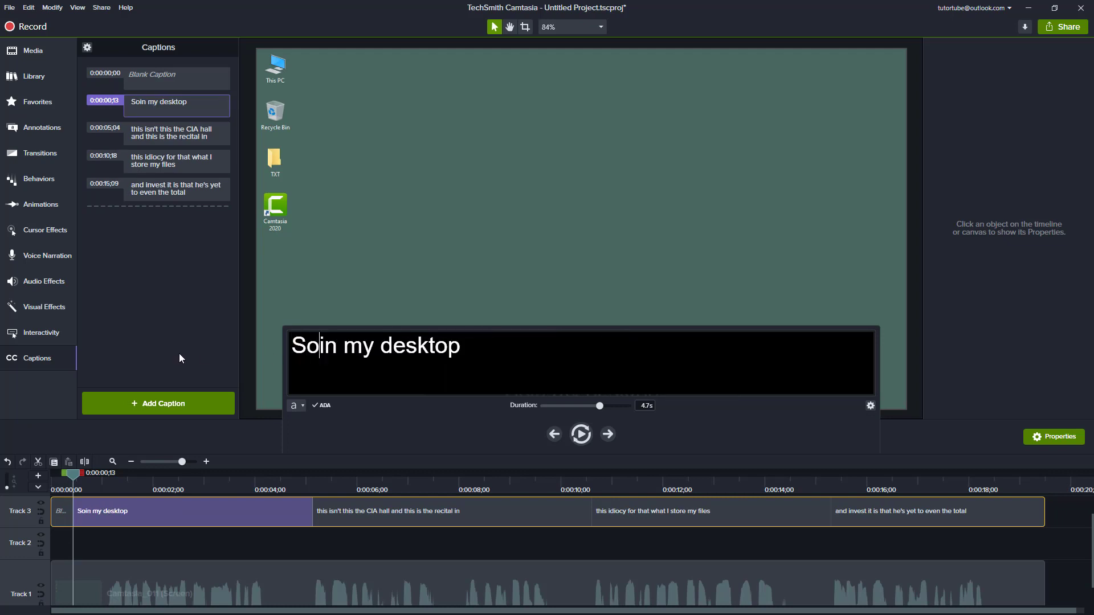
pyautogui.write('over here you c')
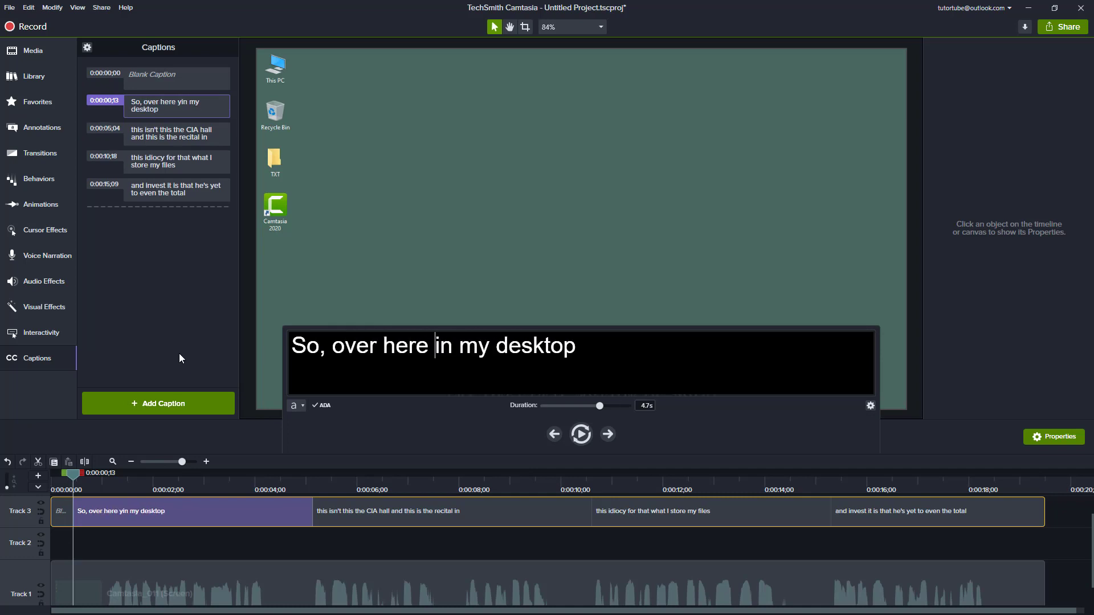
pyautogui.write('an see that ')
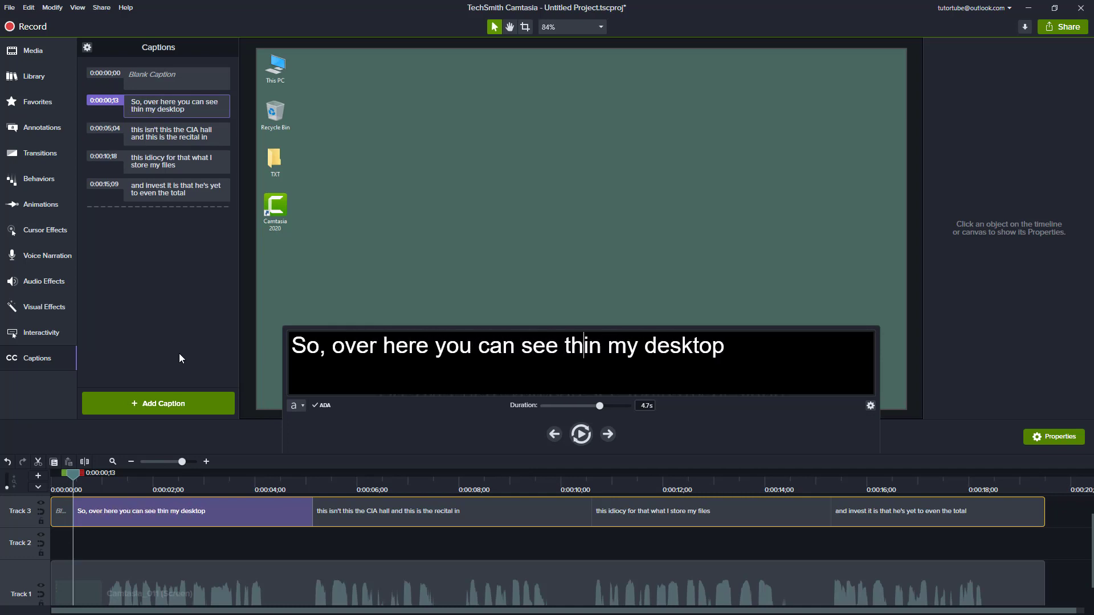
pyautogui.write('I am')
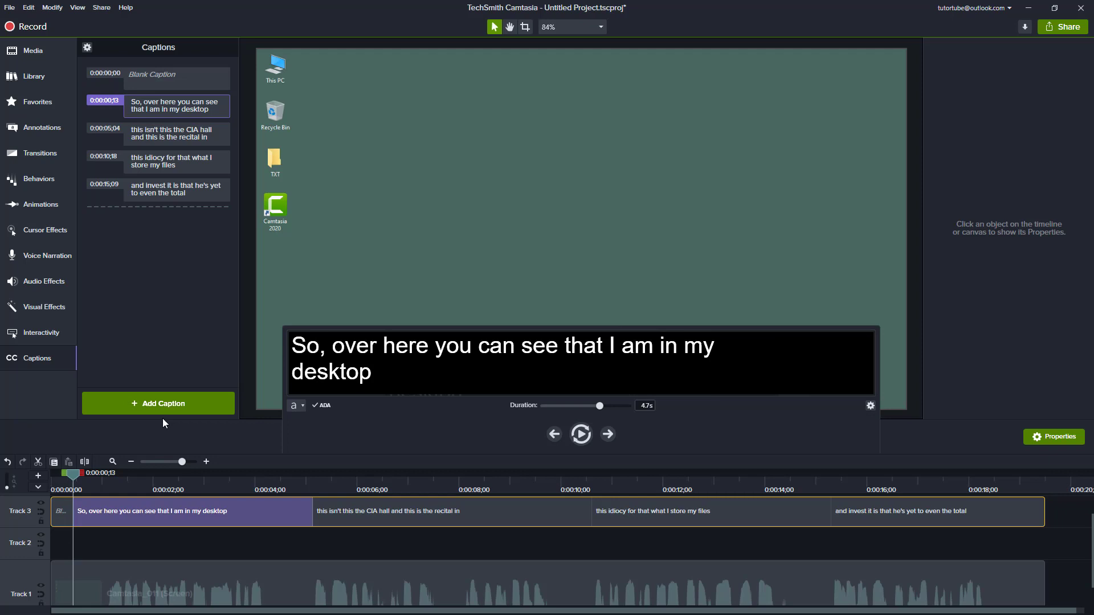
pyautogui.click(199, 543)
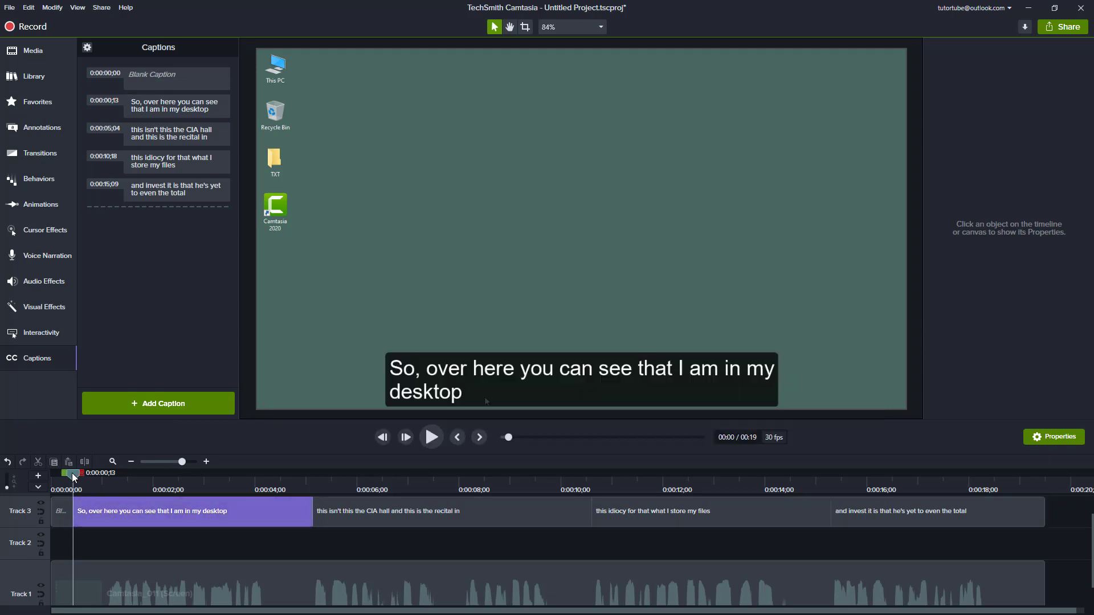
pyautogui.moveTo(72, 473); pyautogui.dragTo(305, 480)
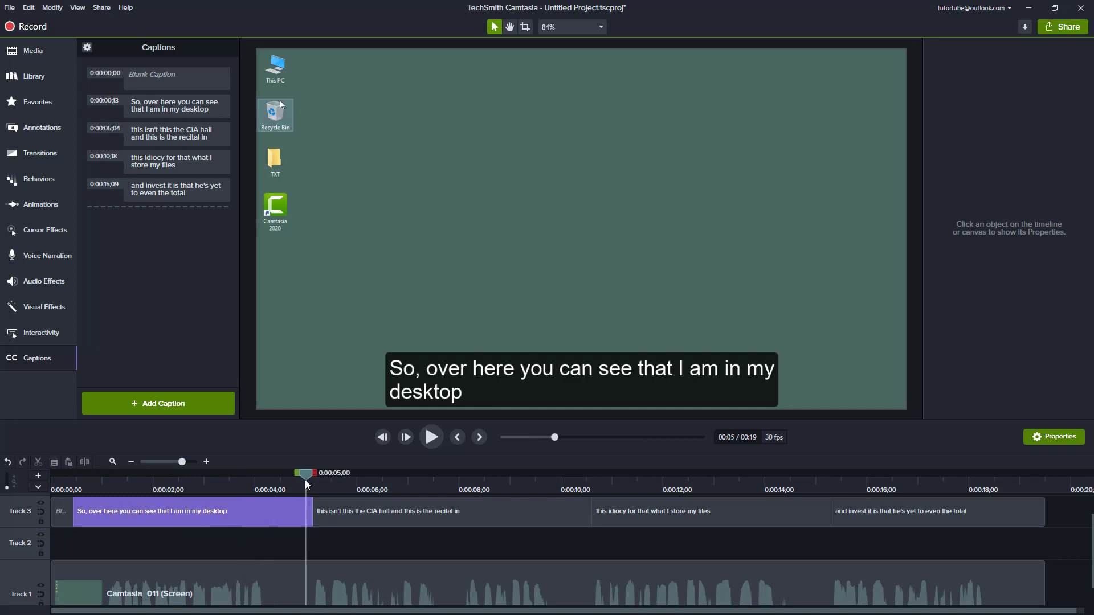
pyautogui.click(383, 437)
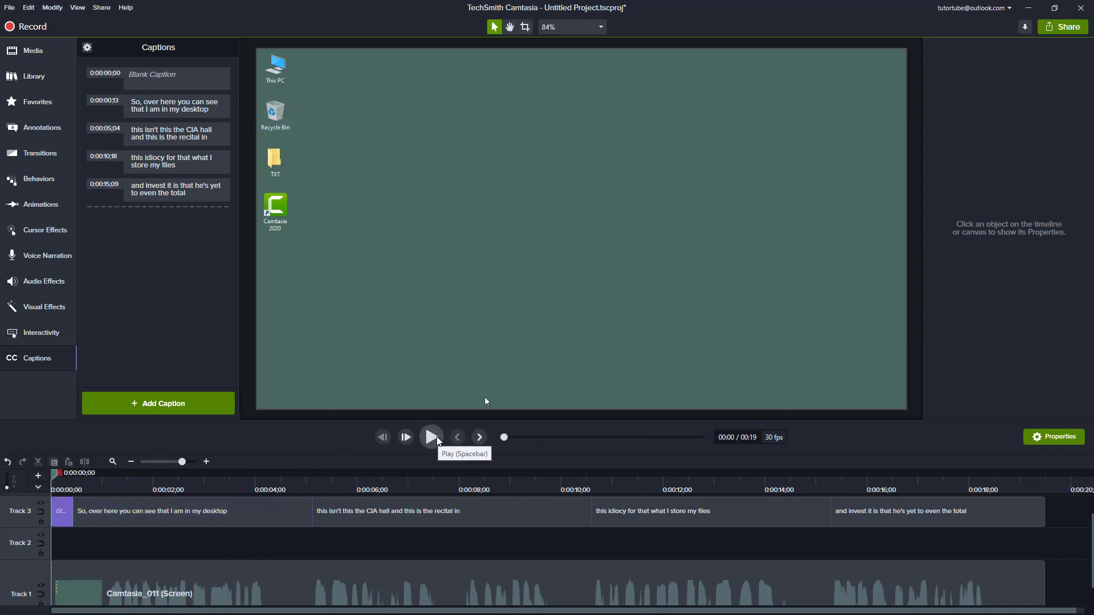
pyautogui.click(436, 436)
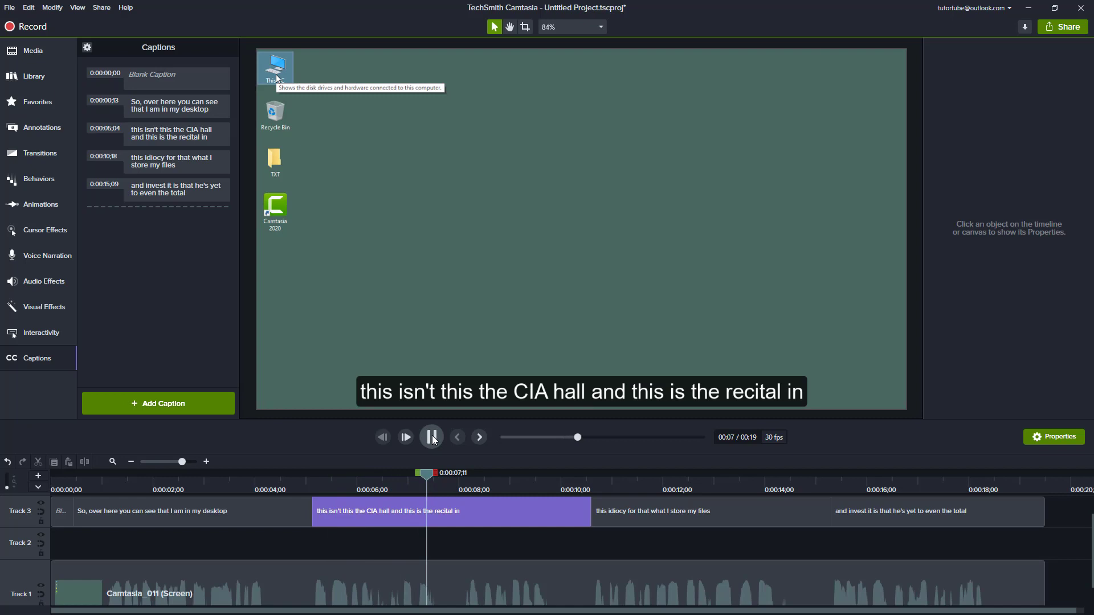
pyautogui.click(432, 437)
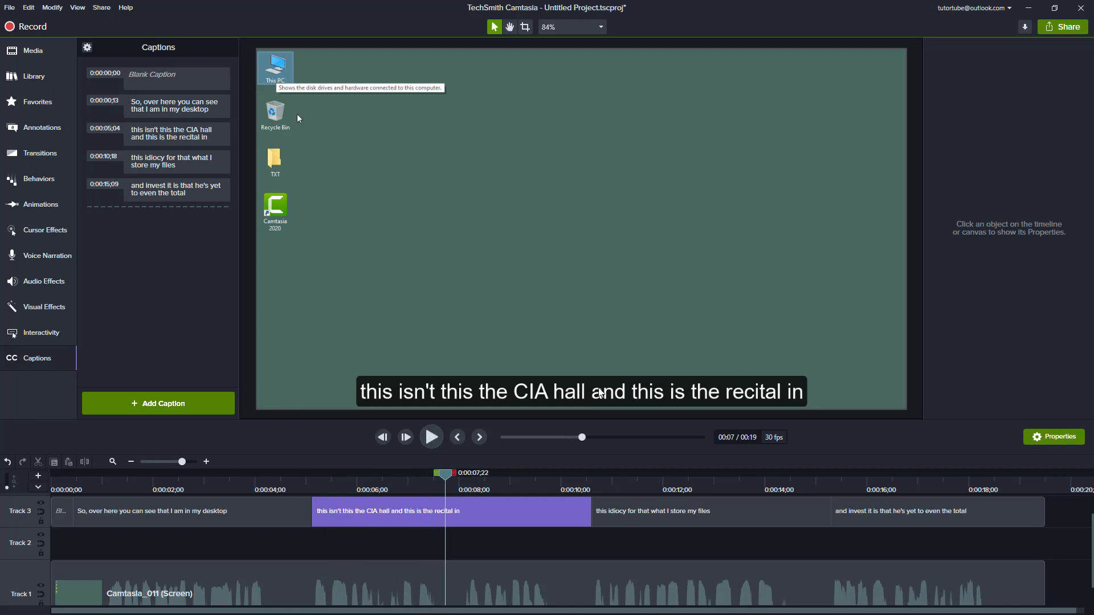
pyautogui.click(518, 395)
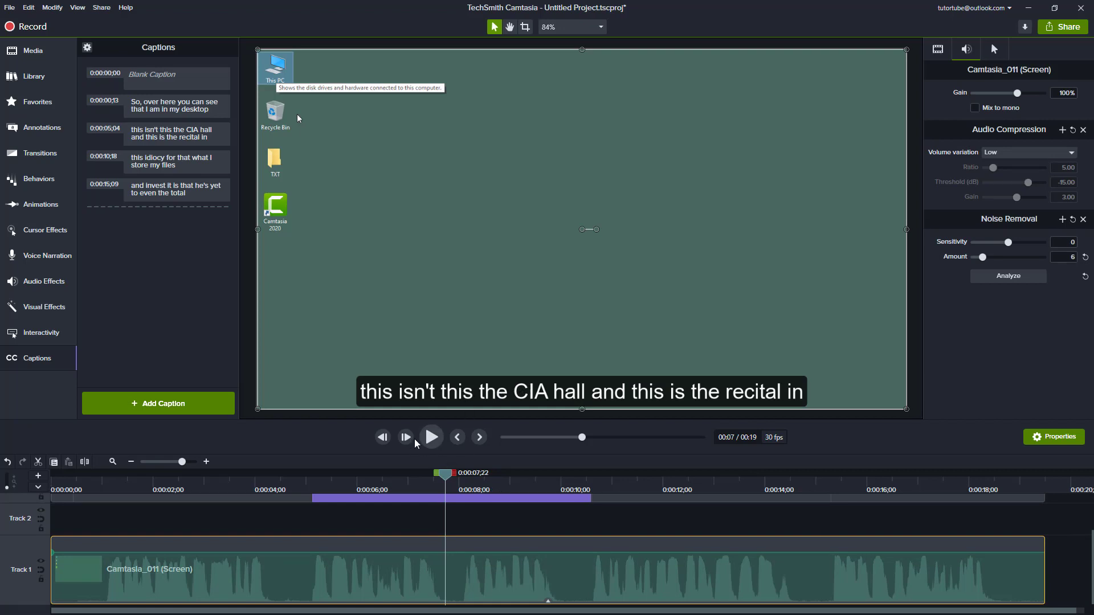
pyautogui.click(432, 437)
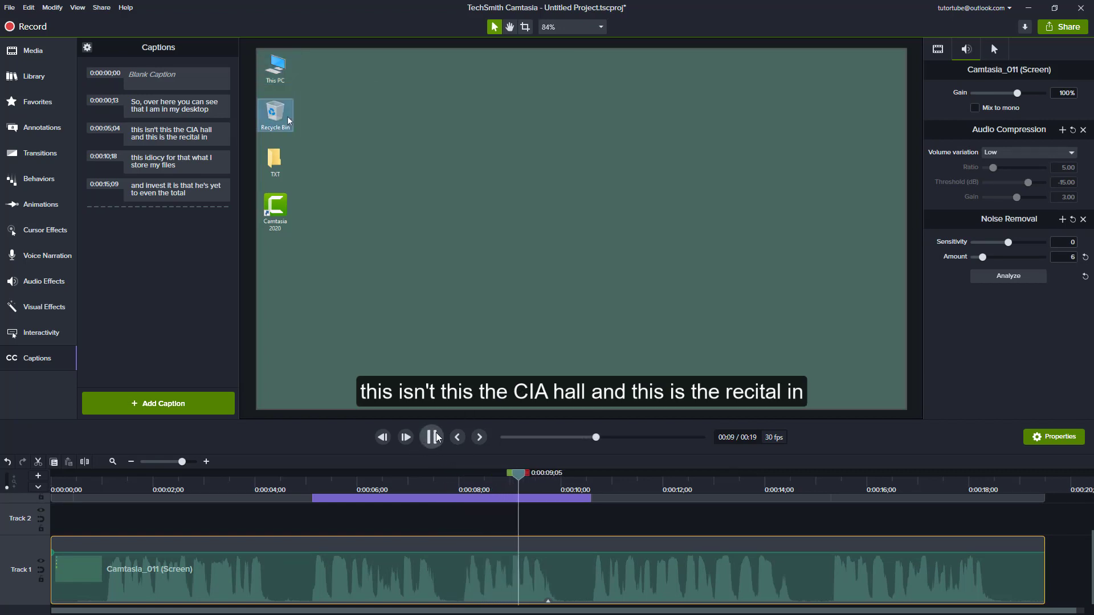
pyautogui.click(434, 437)
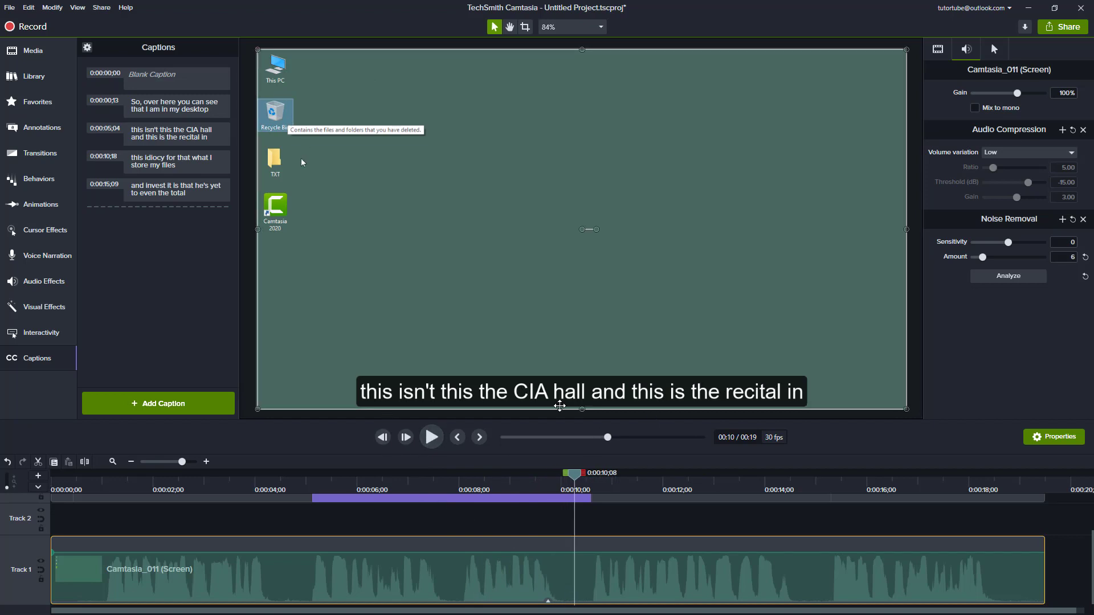
pyautogui.click(432, 440)
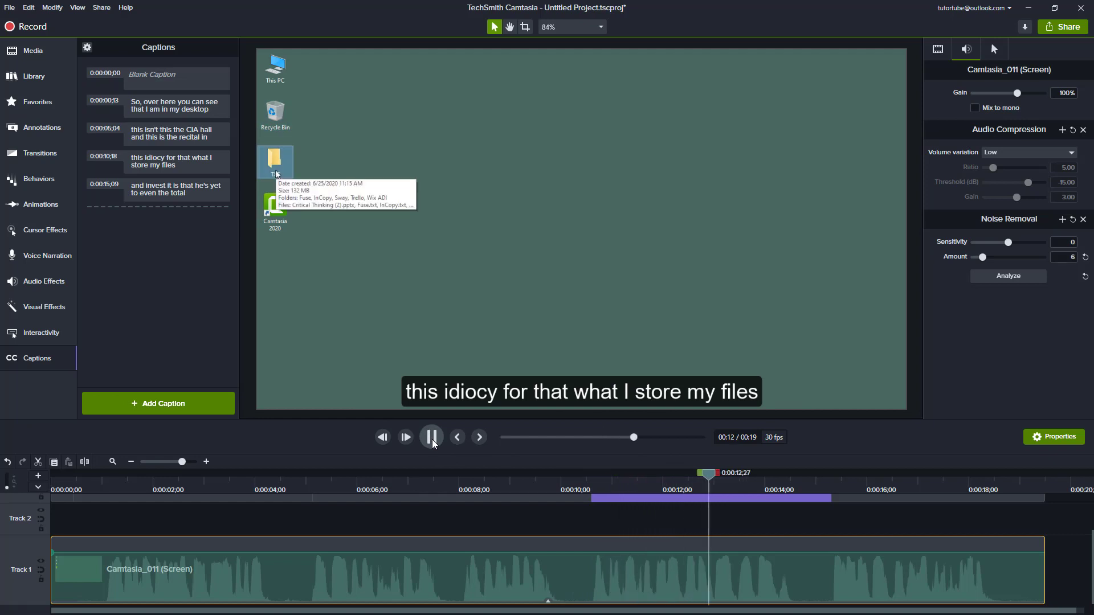
pyautogui.click(432, 437)
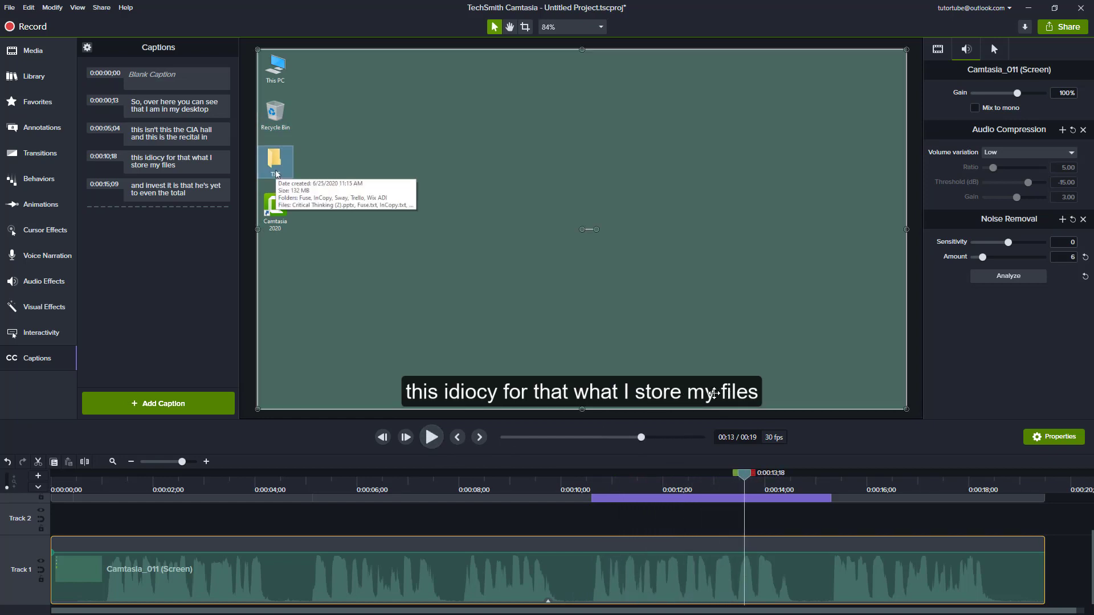
pyautogui.click(436, 437)
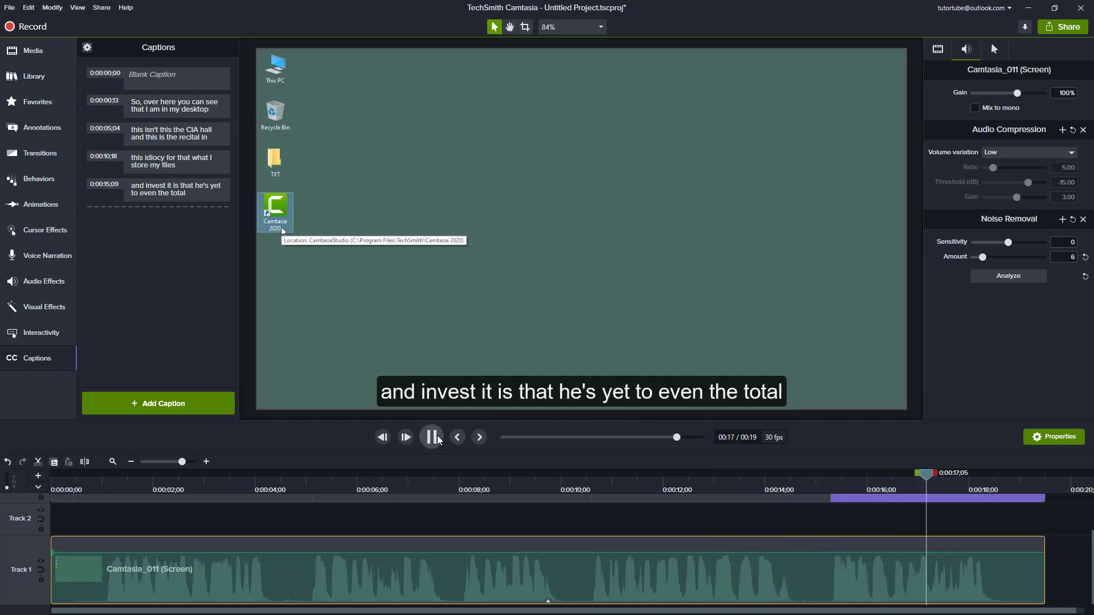
pyautogui.click(433, 439)
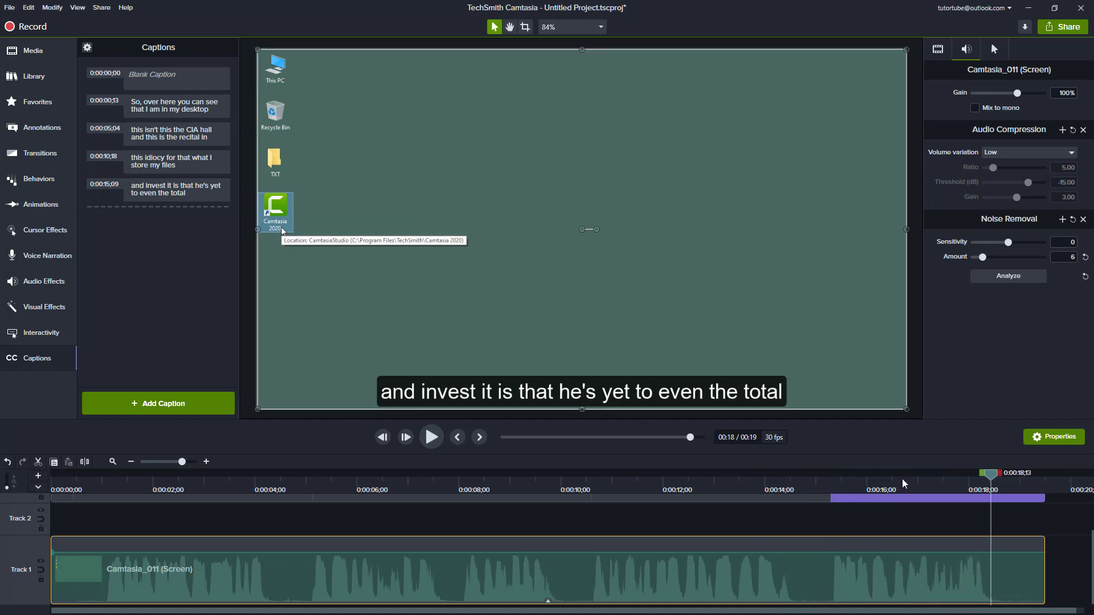
pyautogui.moveTo(903, 483); pyautogui.dragTo(853, 490)
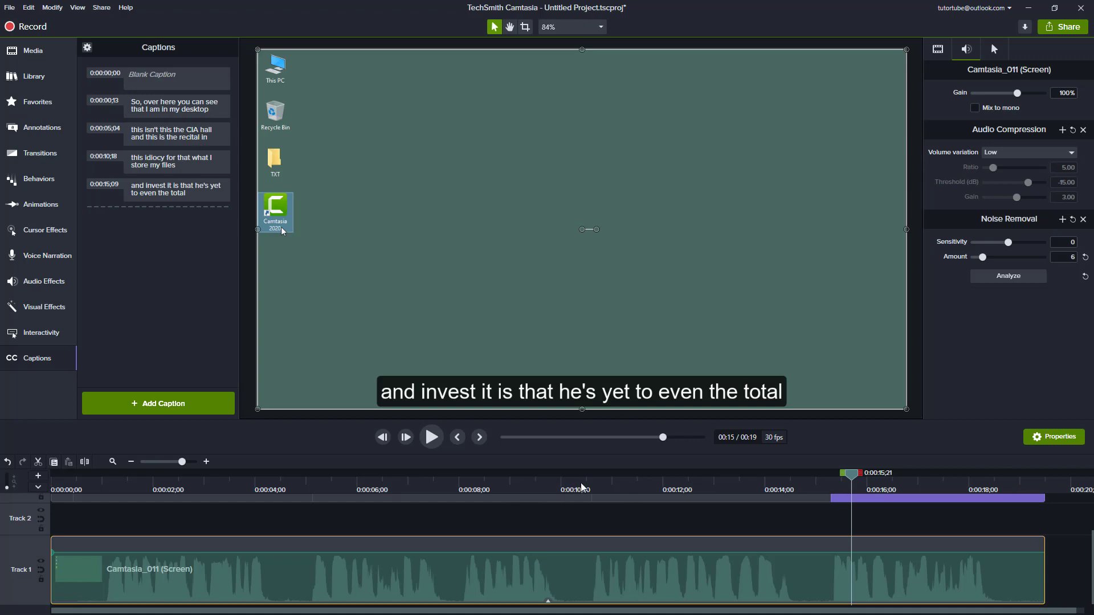
pyautogui.moveTo(713, 485); pyautogui.dragTo(674, 493)
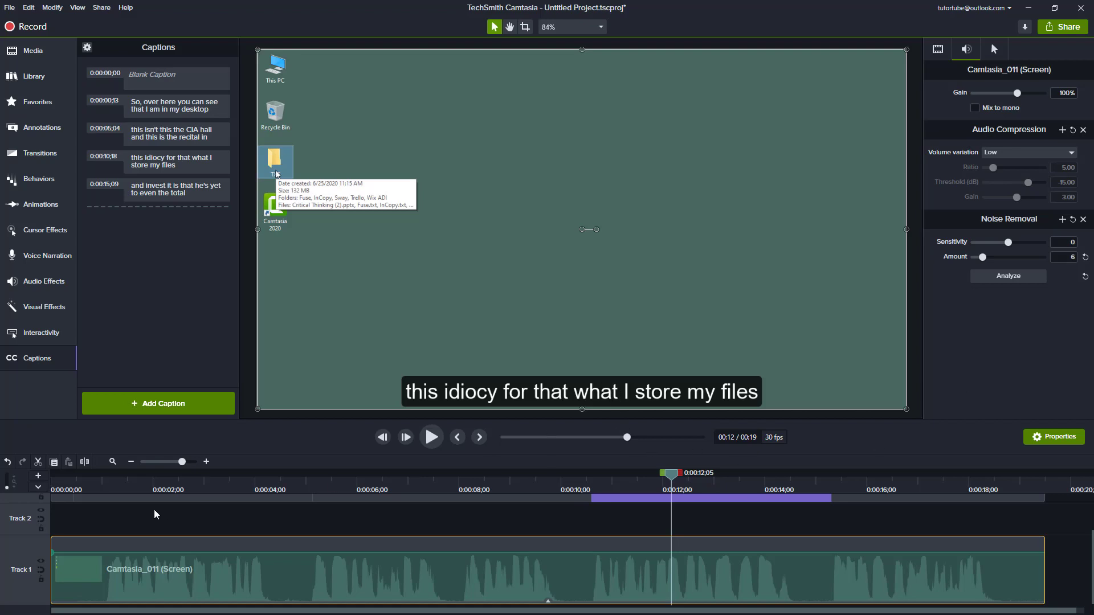
pyautogui.click(166, 490)
pyautogui.click(155, 490)
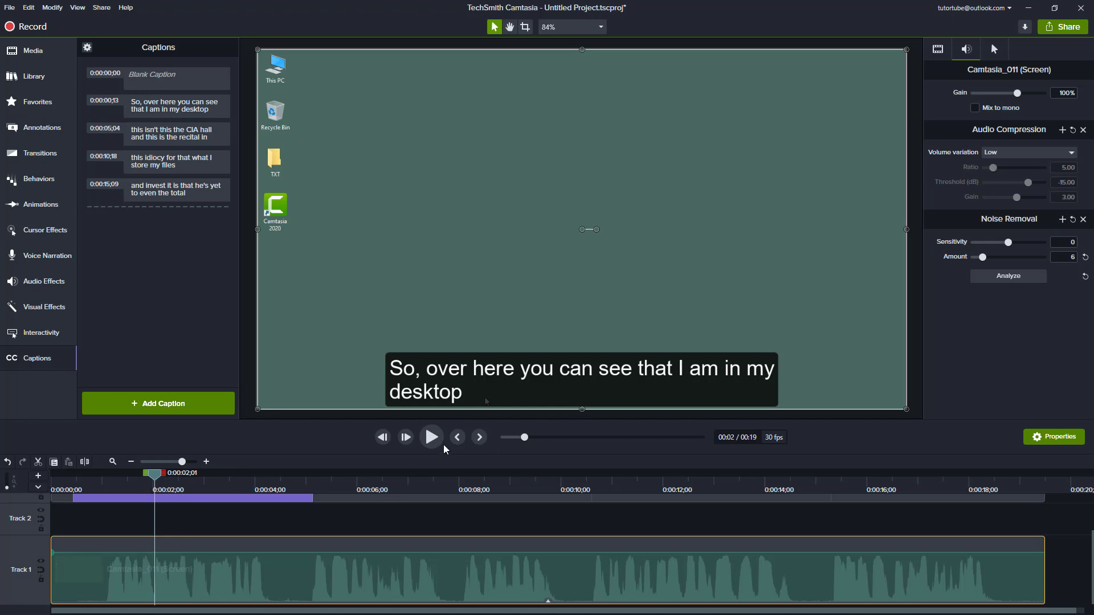
pyautogui.click(414, 490)
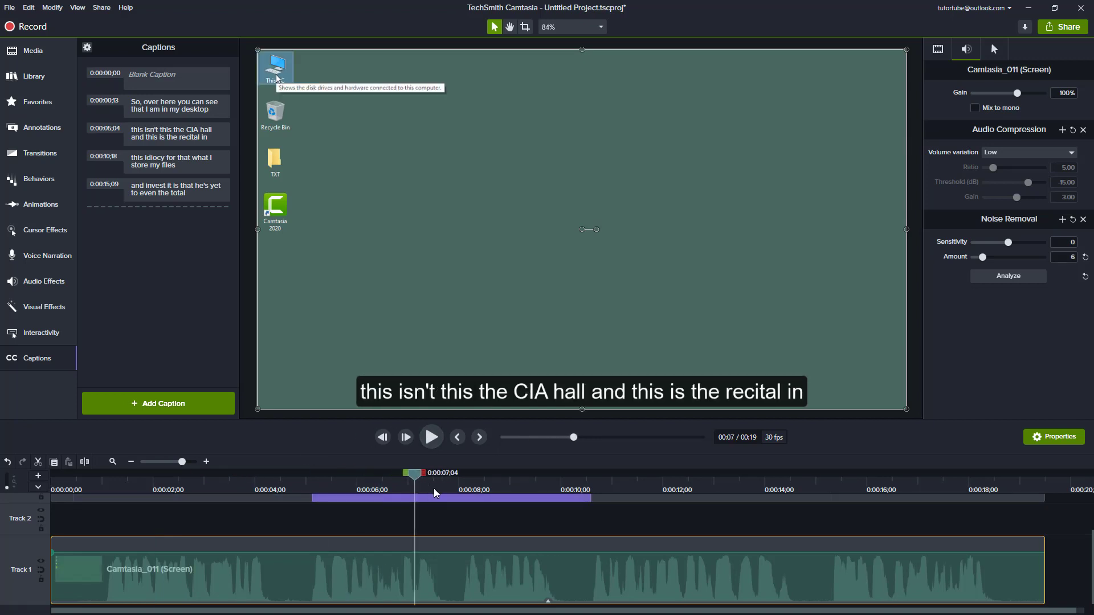
pyautogui.click(440, 491)
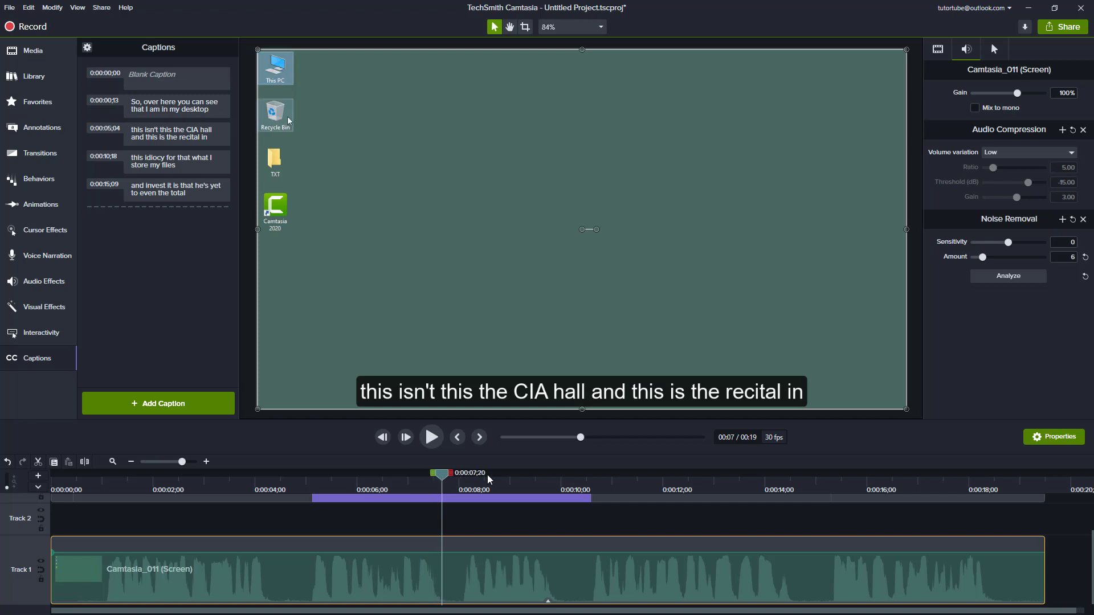
pyautogui.click(416, 478)
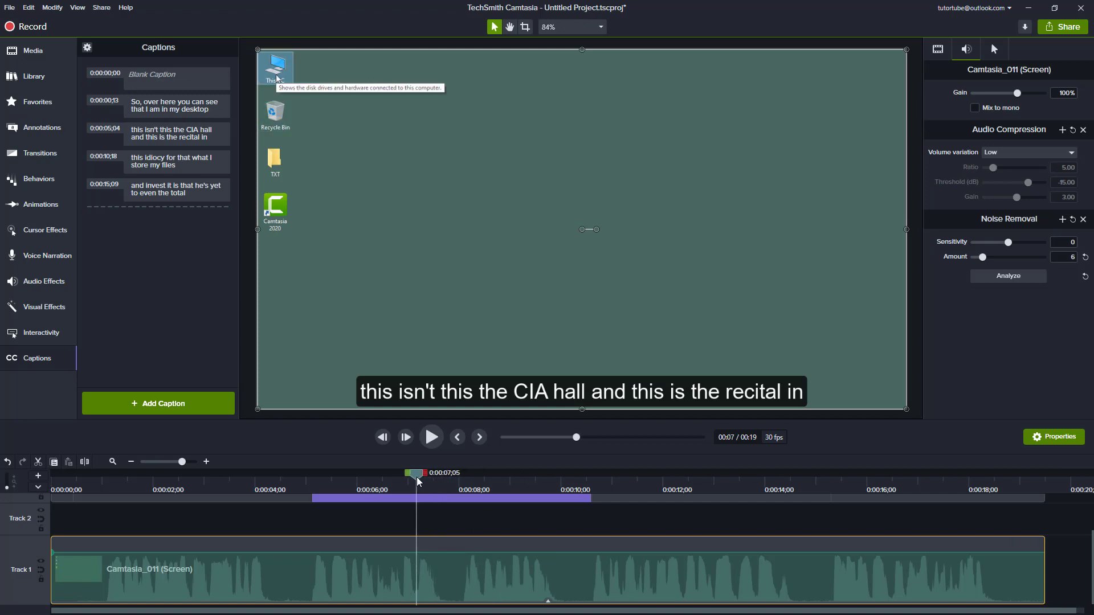
pyautogui.click(417, 481)
pyautogui.moveTo(418, 481); pyautogui.dragTo(247, 482)
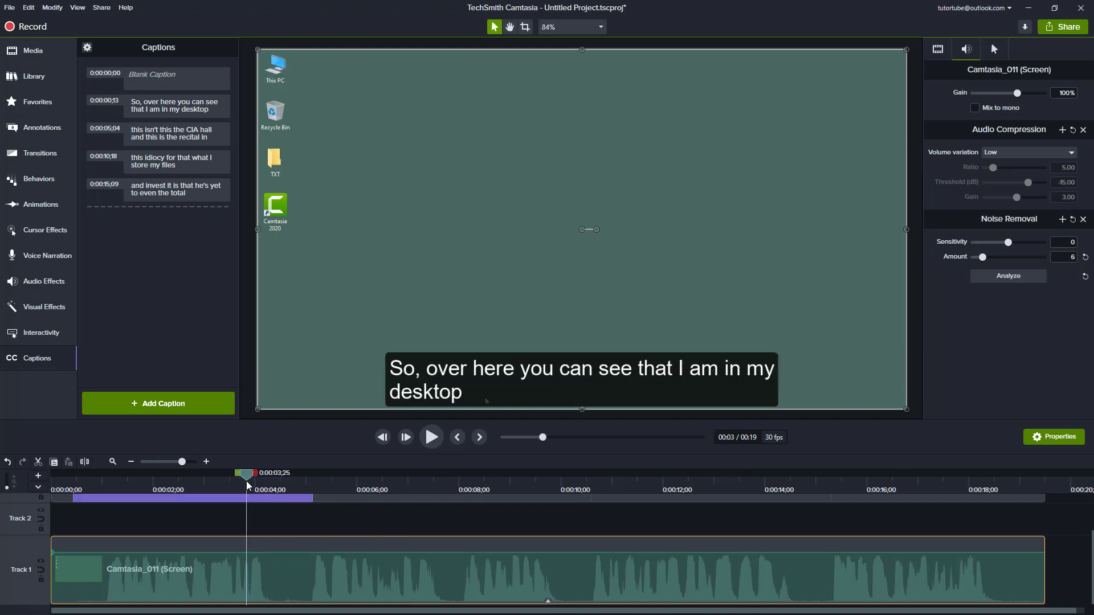